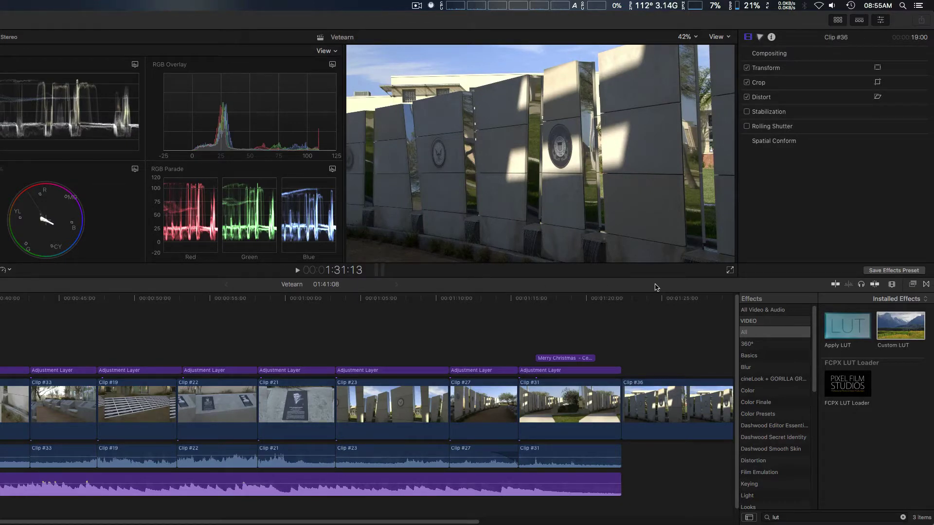
Search effects for 'lut' and apply Custom LUT to Clip #36
click(689, 287)
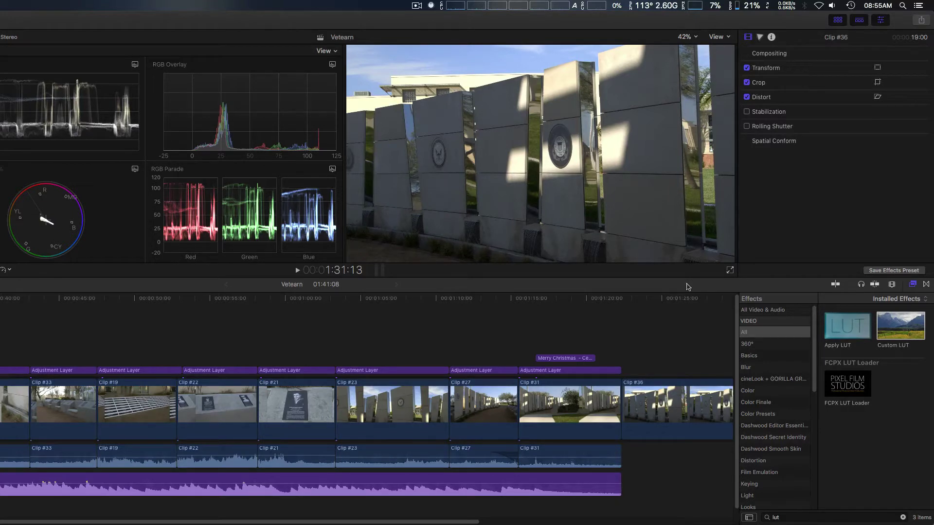
click(813, 519)
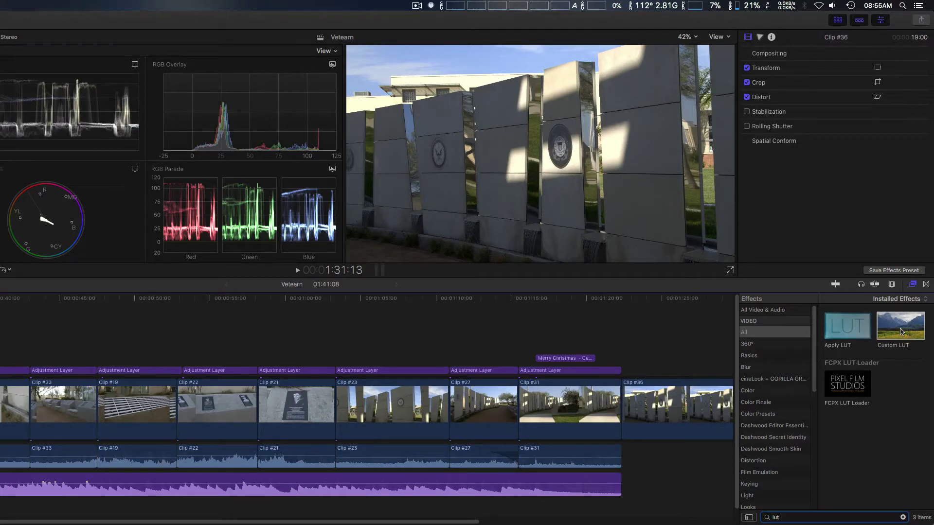
click(901, 331)
drag(901, 331, 688, 406)
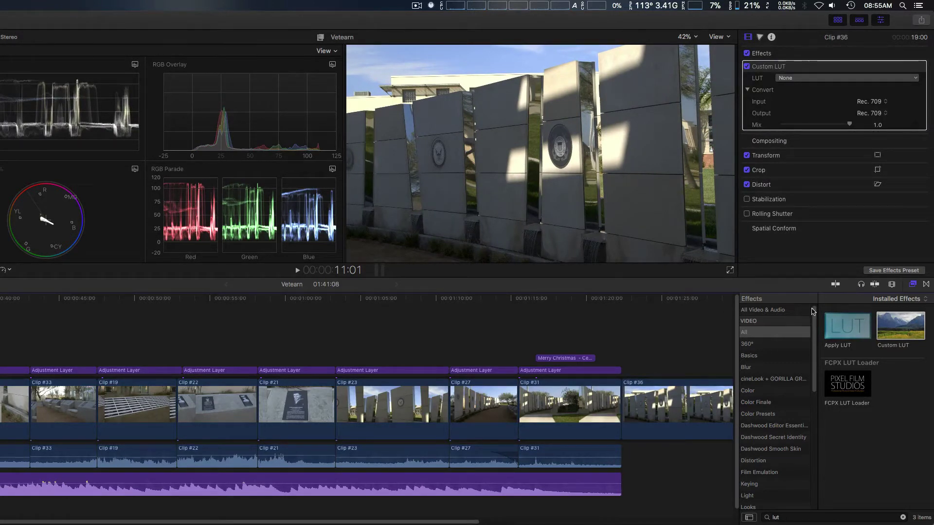
Leave the LUT at None, then delete the Custom LUT effect from Clip #36
click(845, 80)
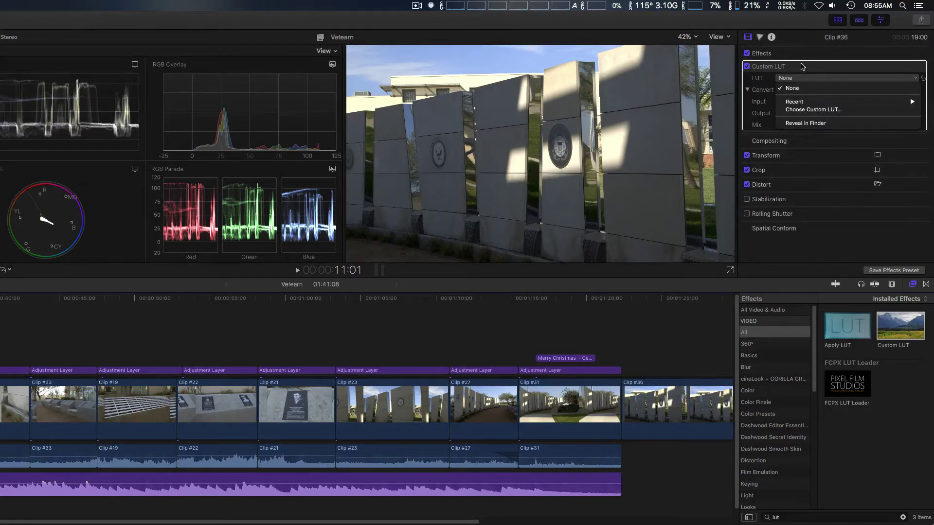
click(803, 66)
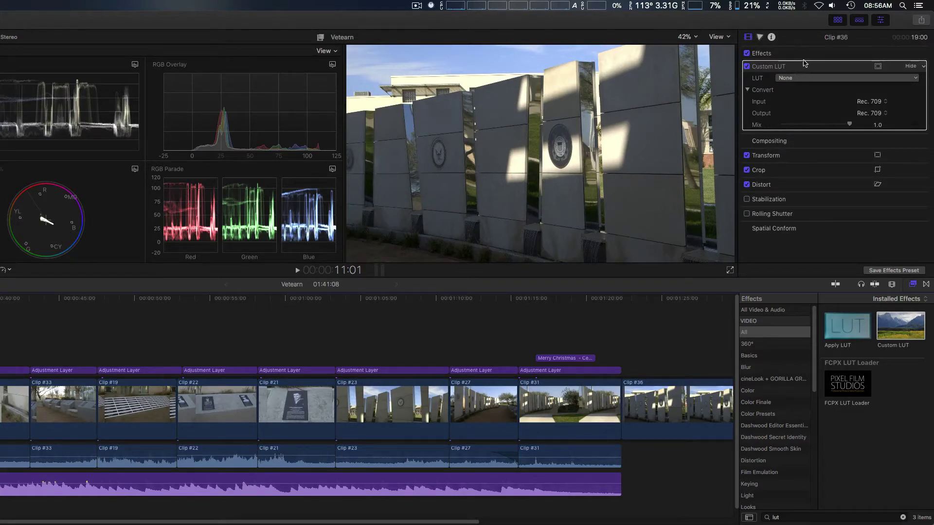
click(805, 67)
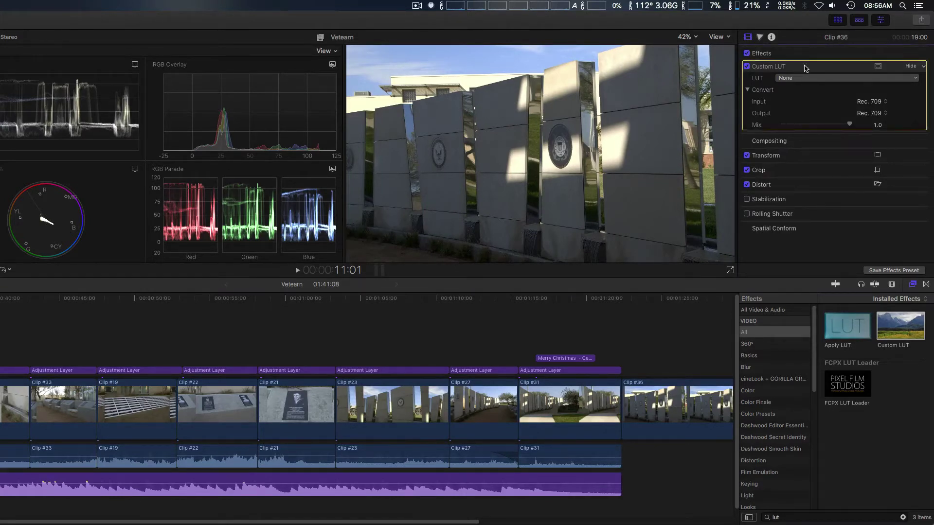
key(Delete)
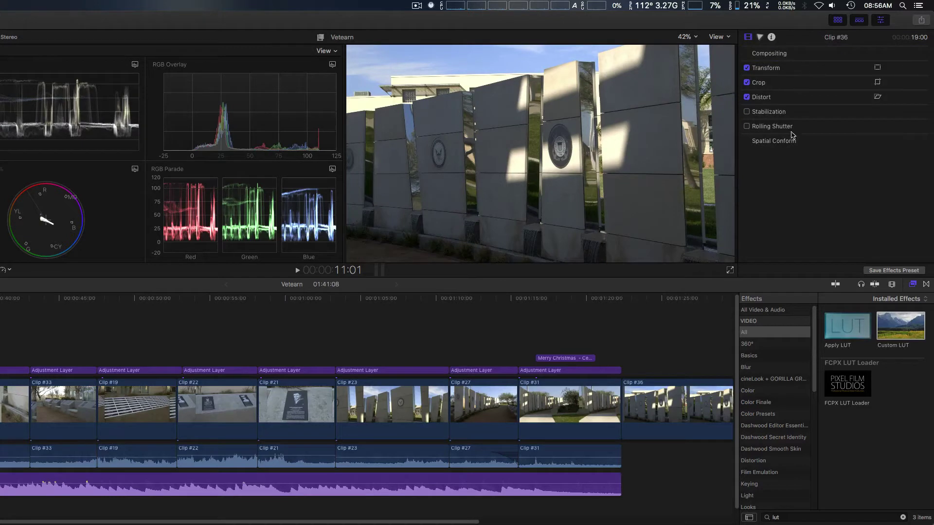
Clear the 'lut' search and browse the ten 360° effects
click(760, 348)
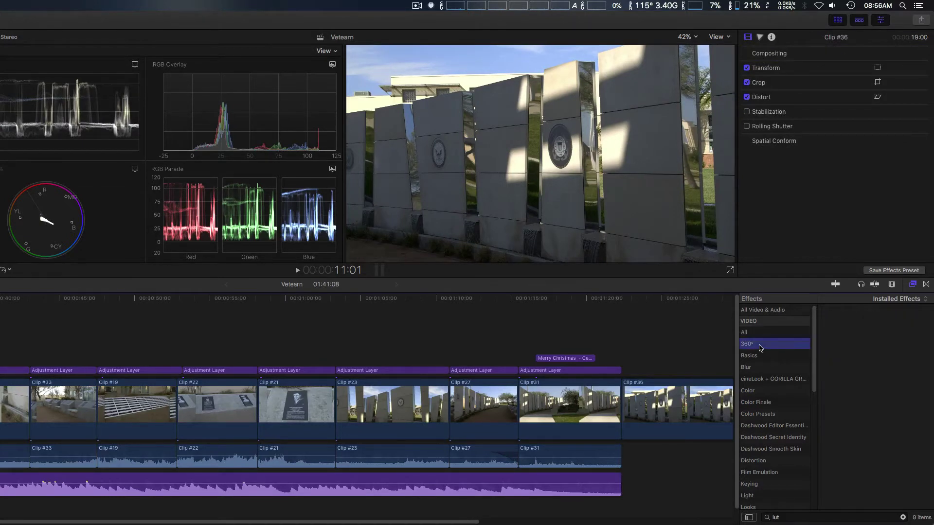
click(903, 517)
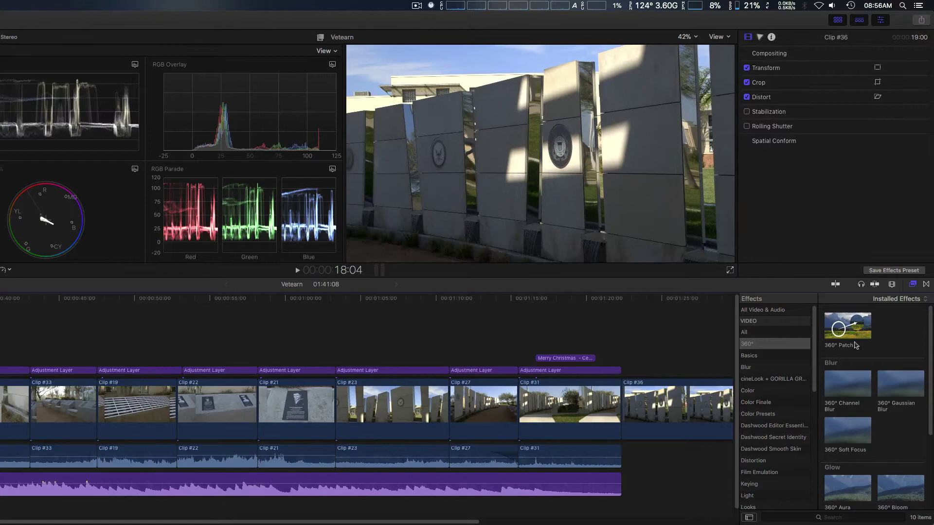
scroll(863, 441, down, 5)
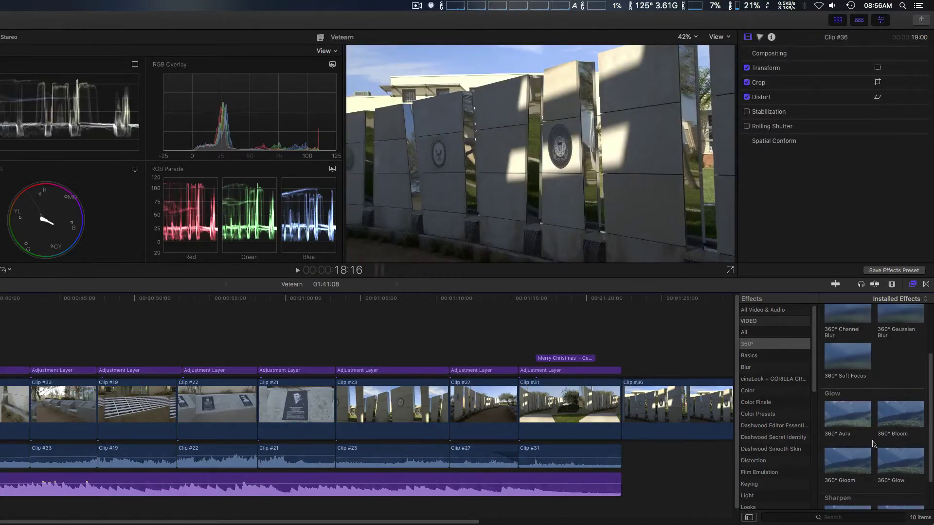
scroll(878, 443, up, 5)
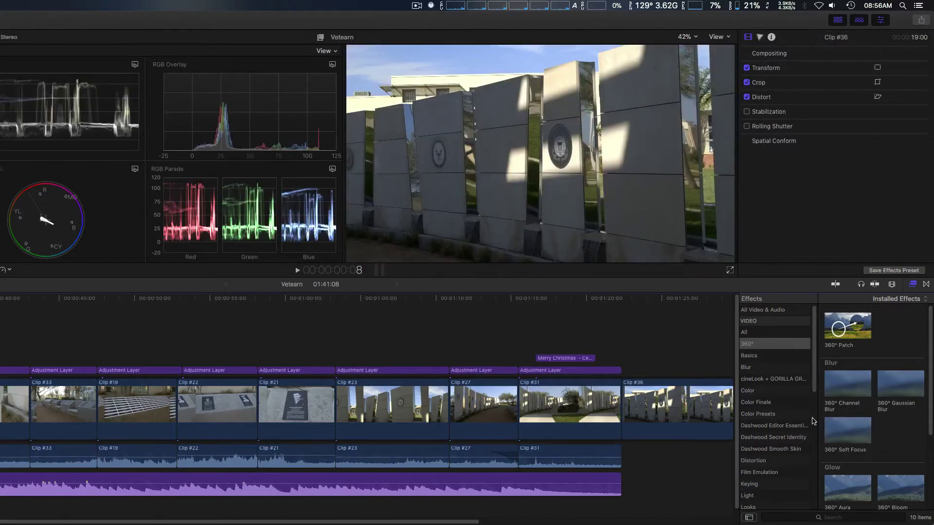
Apply the Color Board effect from All effects to Clip #36 and hide the browser
click(752, 334)
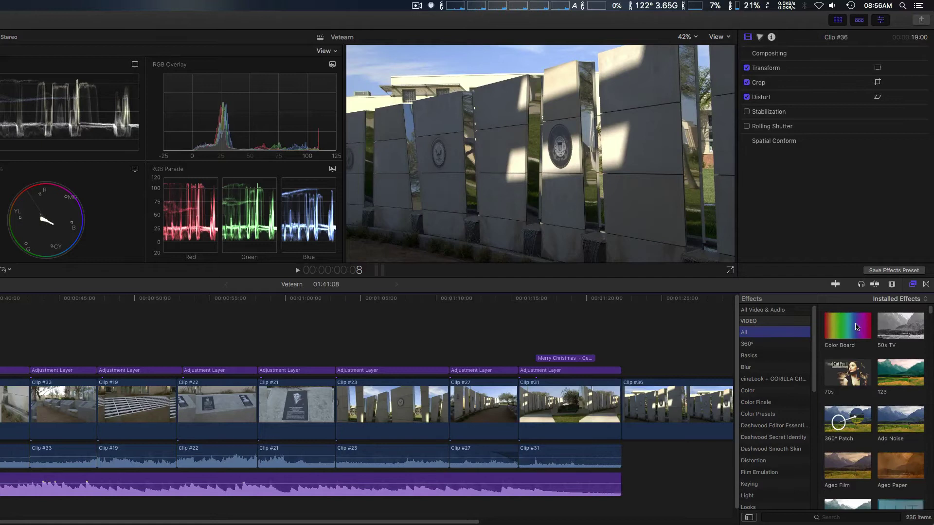
drag(857, 327, 691, 420)
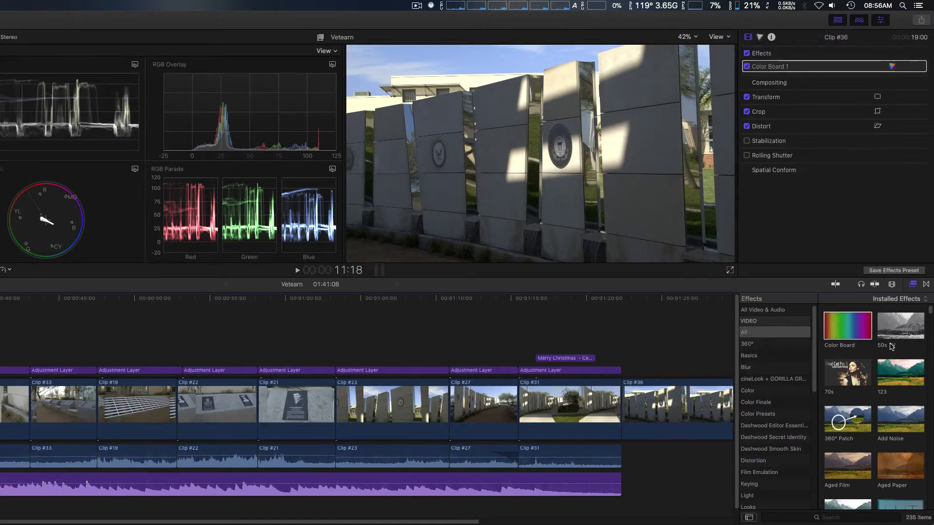
click(913, 284)
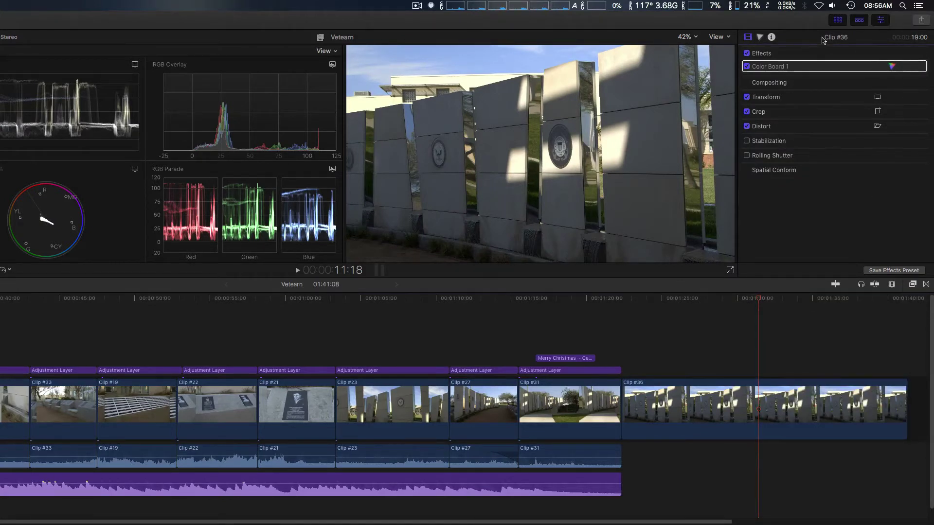
Review the Color Board's saturation, exposure and color panes in the inspector, leaving all at 0%
click(892, 66)
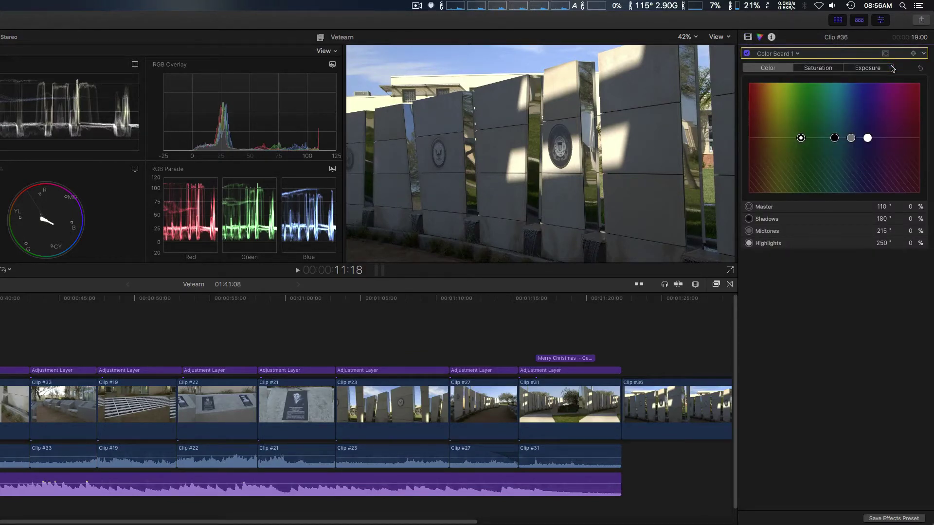
click(819, 68)
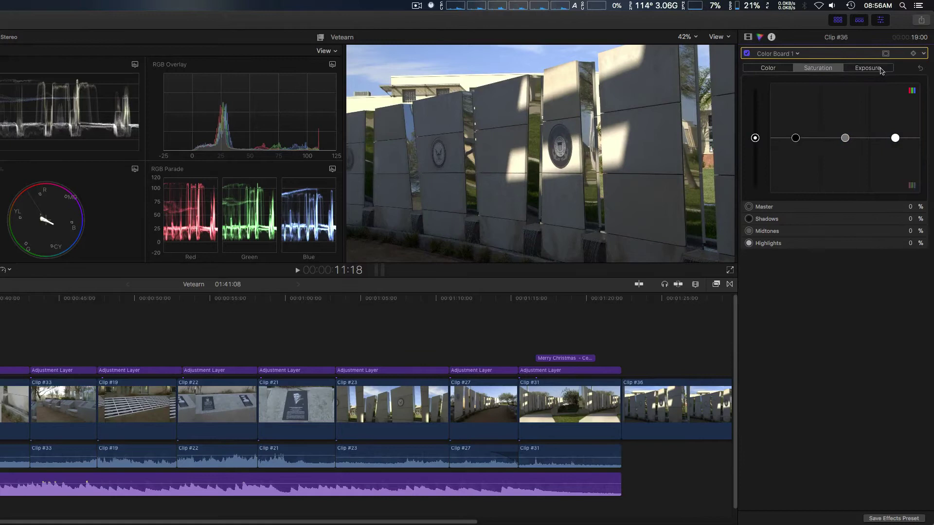
click(882, 71)
click(781, 71)
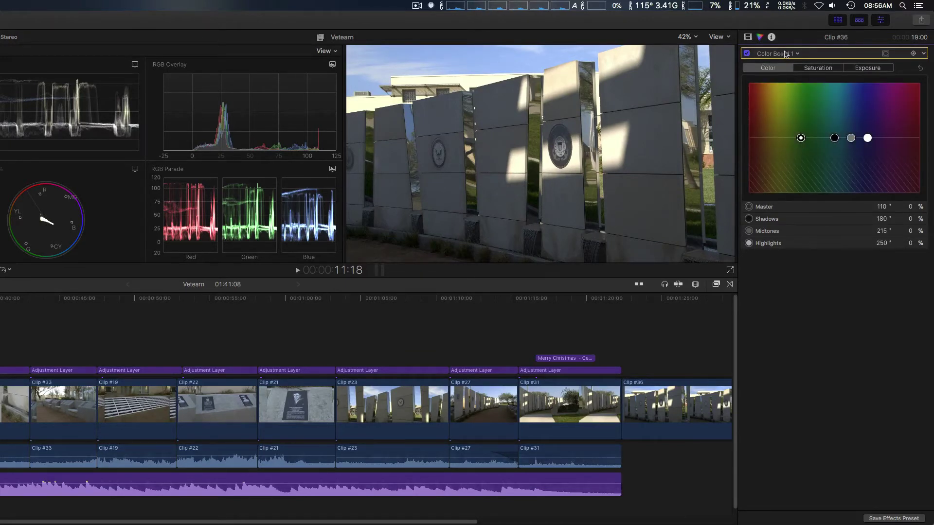
click(795, 55)
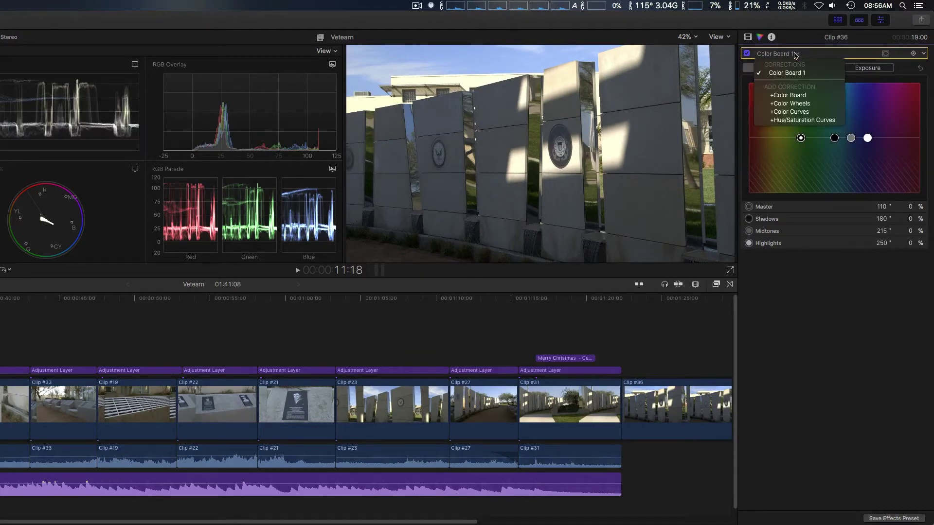
Add a Color Wheels 1 correction and slightly brighten the midtones
click(831, 105)
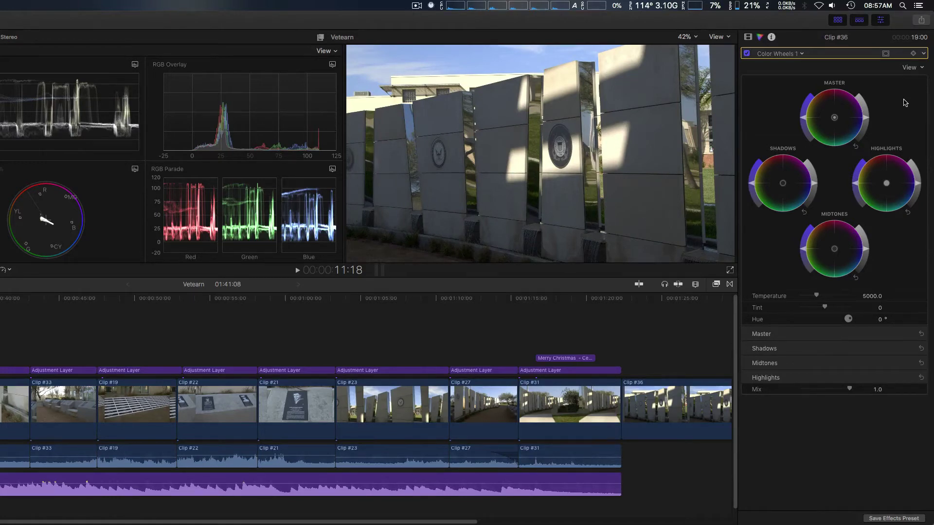
click(909, 334)
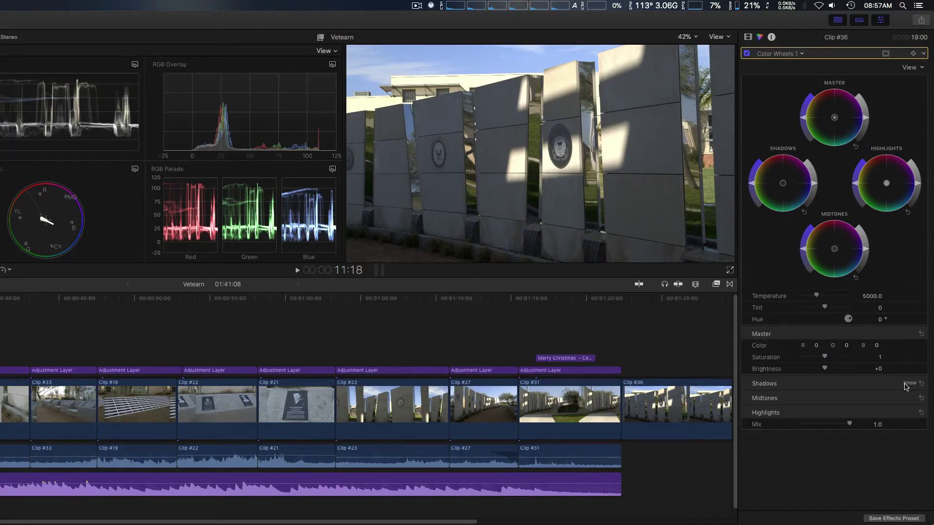
click(909, 334)
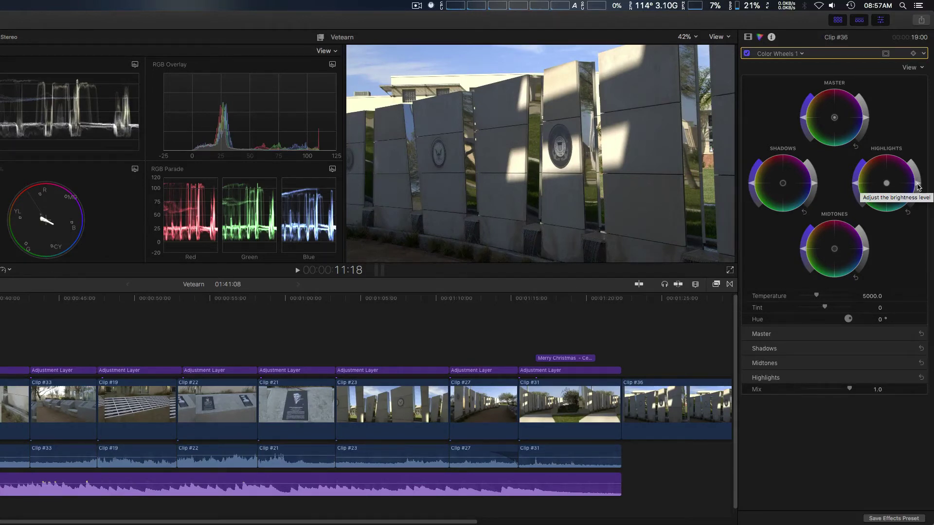
key(Right)
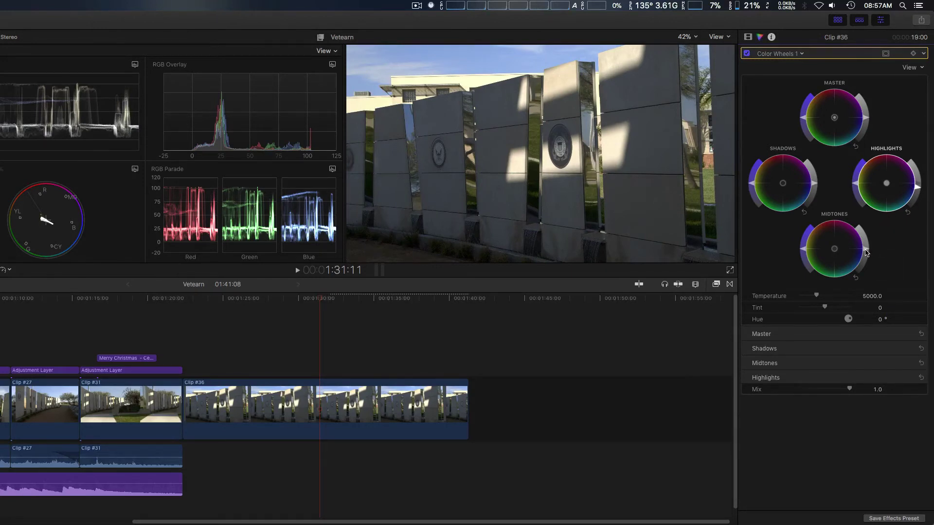
drag(866, 252, 871, 249)
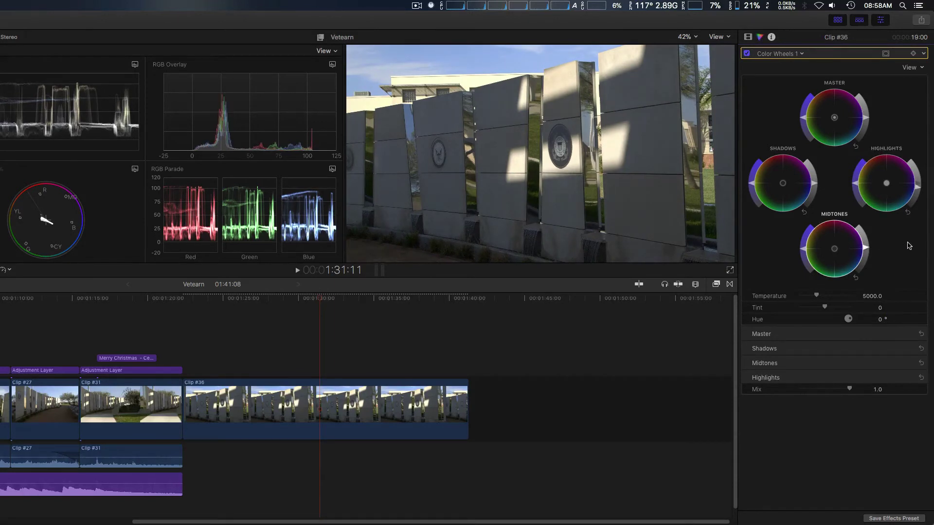
click(241, 199)
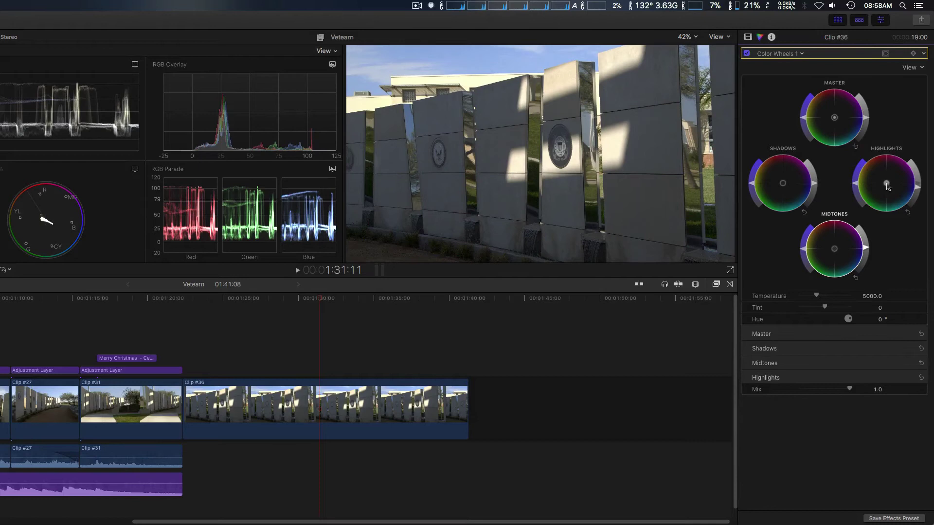
Nudge the Highlights balance, then toggle Color Wheels 1 off and on to compare
drag(887, 185, 904, 196)
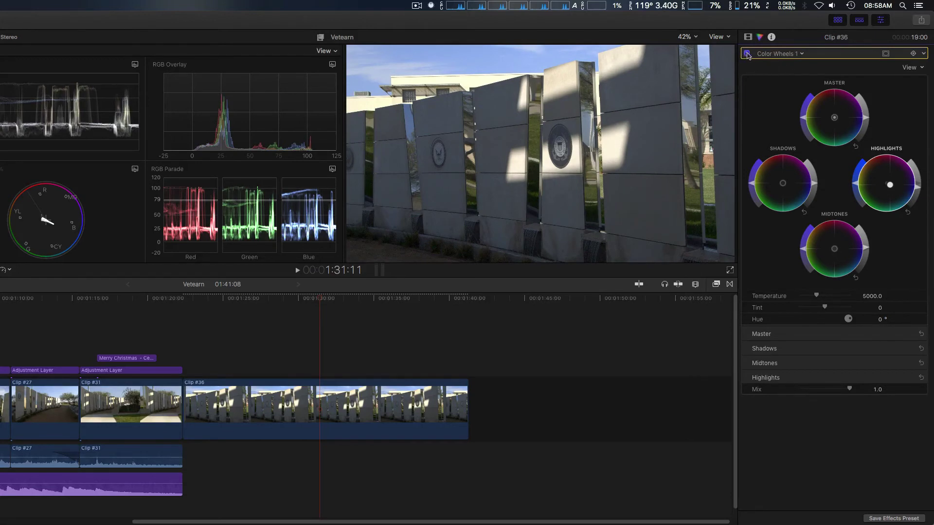
click(744, 54)
click(749, 55)
click(752, 57)
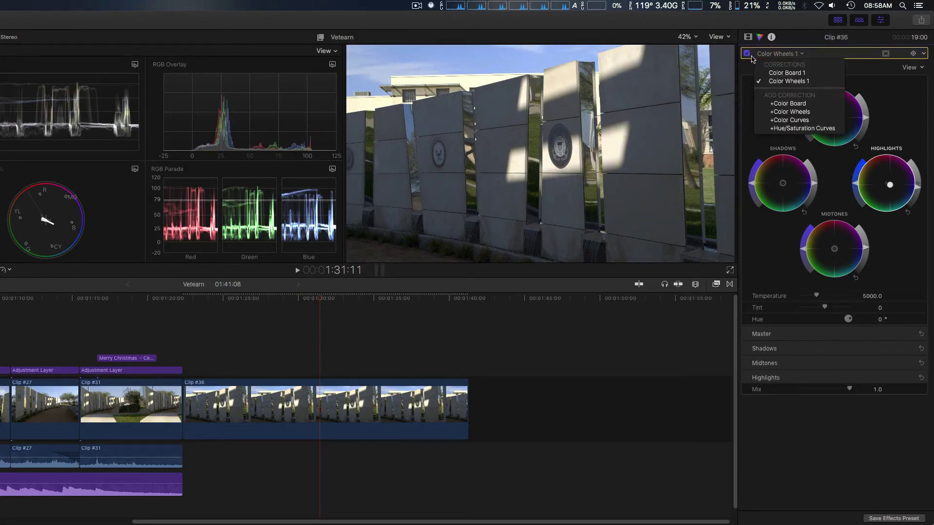
click(767, 56)
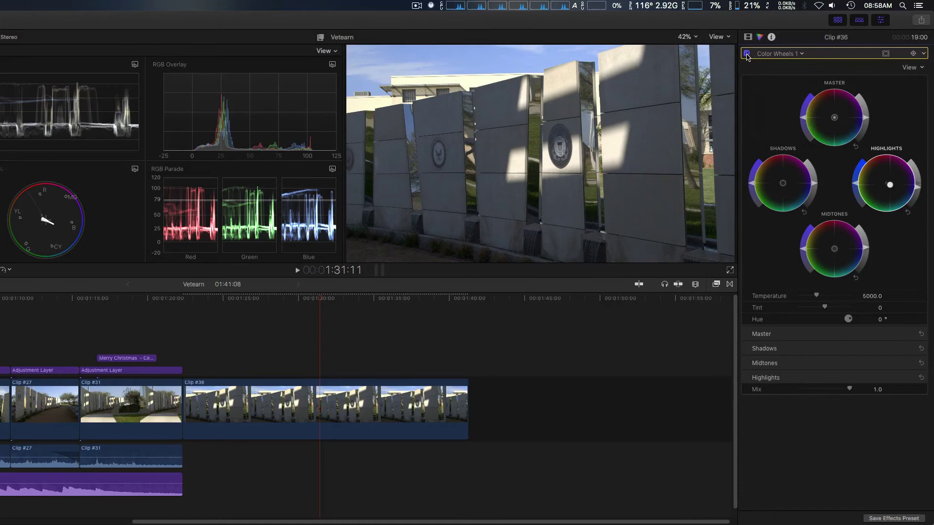
click(748, 54)
click(747, 54)
click(747, 54)
click(747, 54)
Add Color Curves 1, switching the view to All Curves and back to Single Curves
click(800, 55)
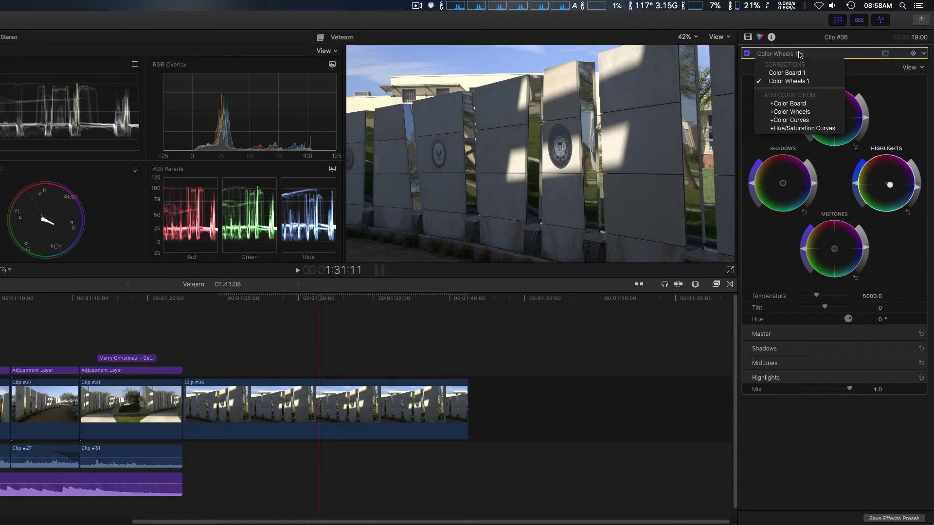
click(808, 122)
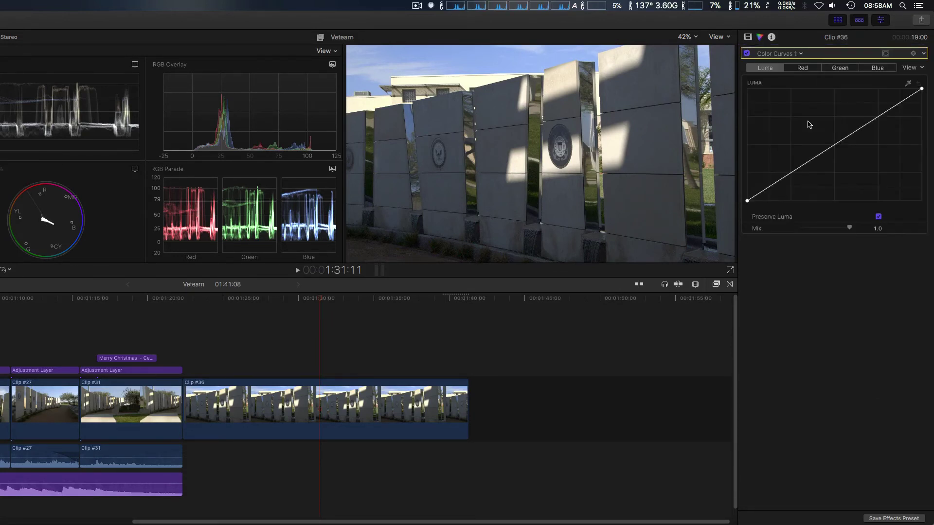
click(922, 69)
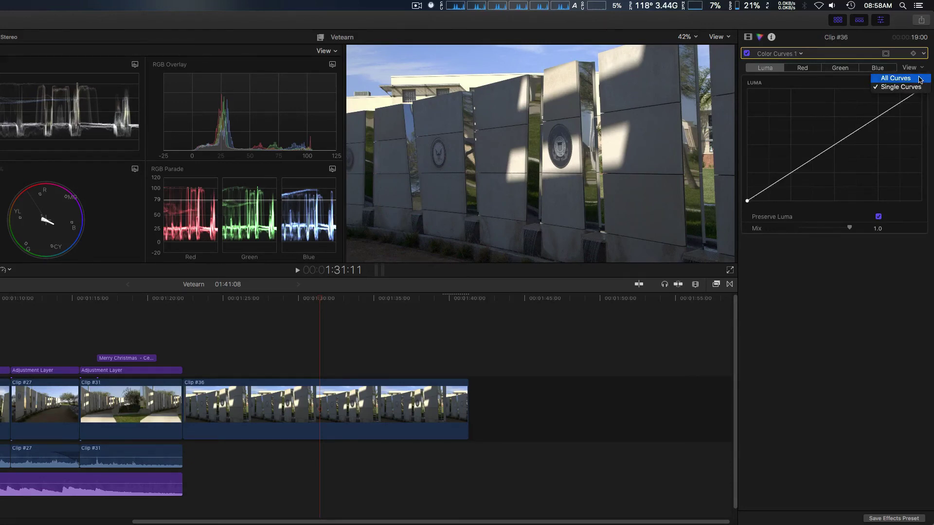
click(920, 80)
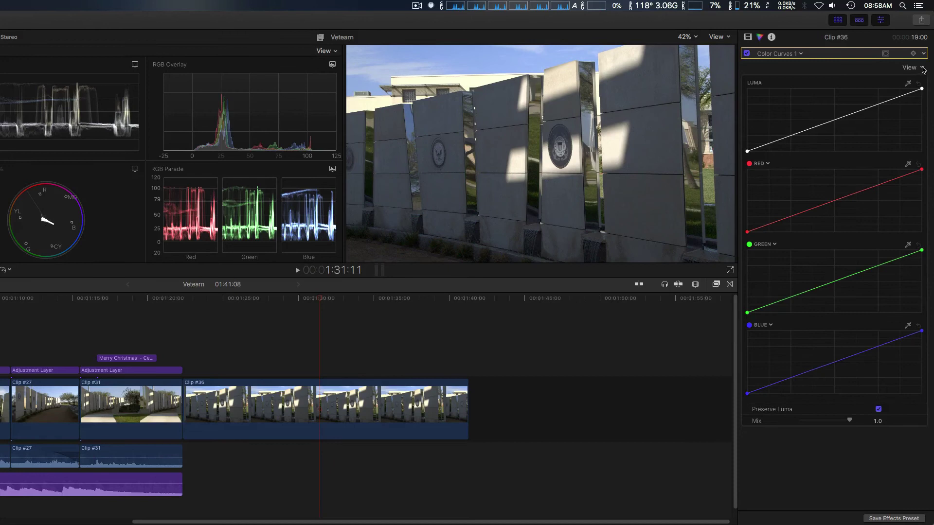
click(923, 69)
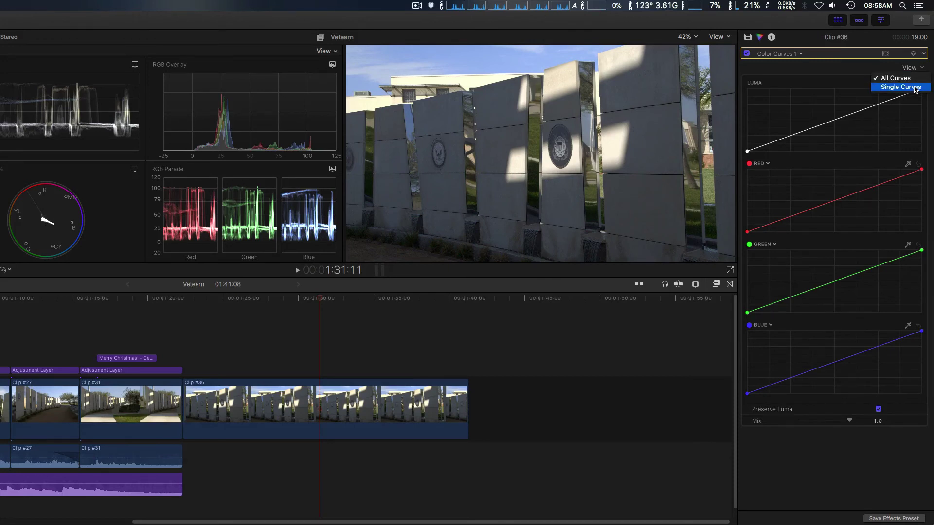
click(915, 87)
Inspect the Red, Green, Blue and Luma curves, then show the clip's applied video effects
click(803, 69)
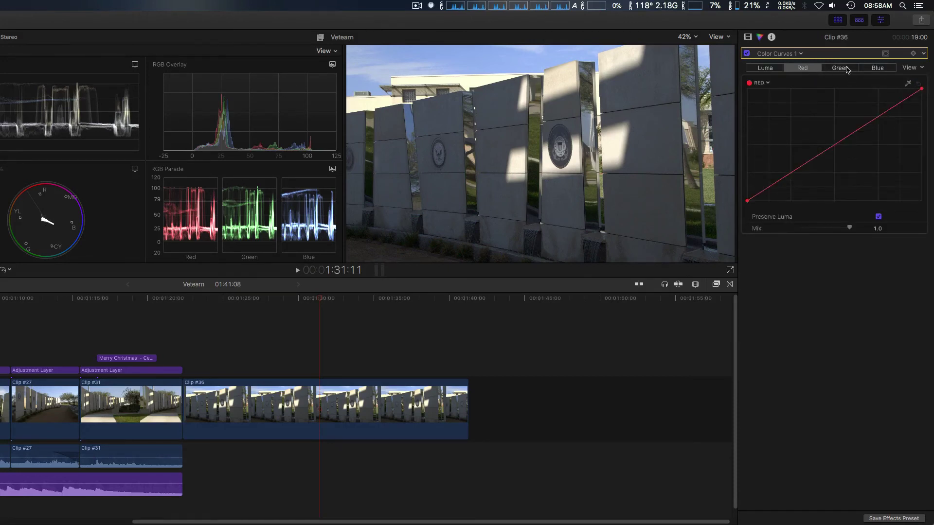
click(845, 69)
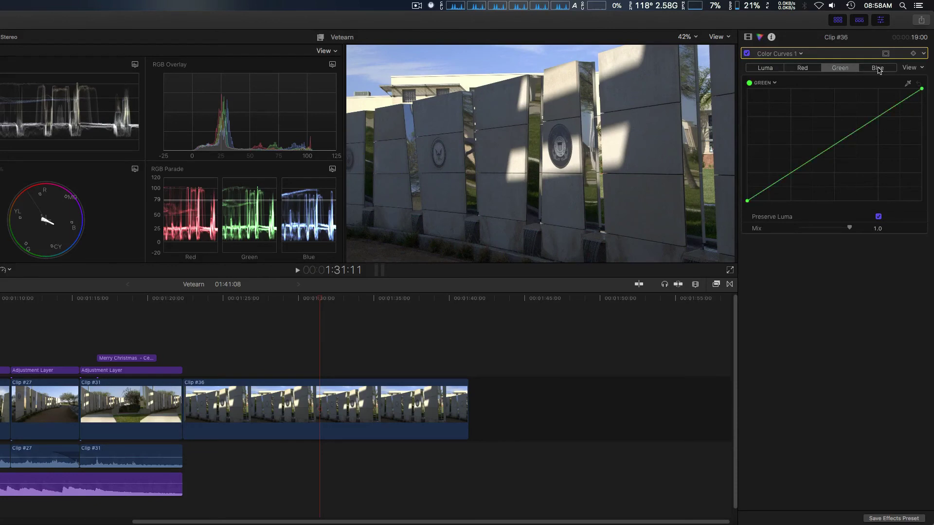
click(879, 69)
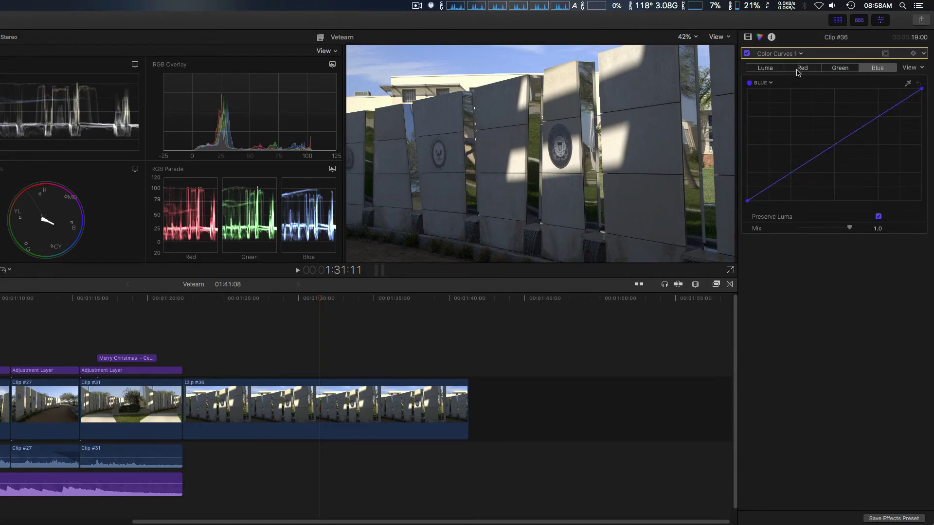
click(778, 70)
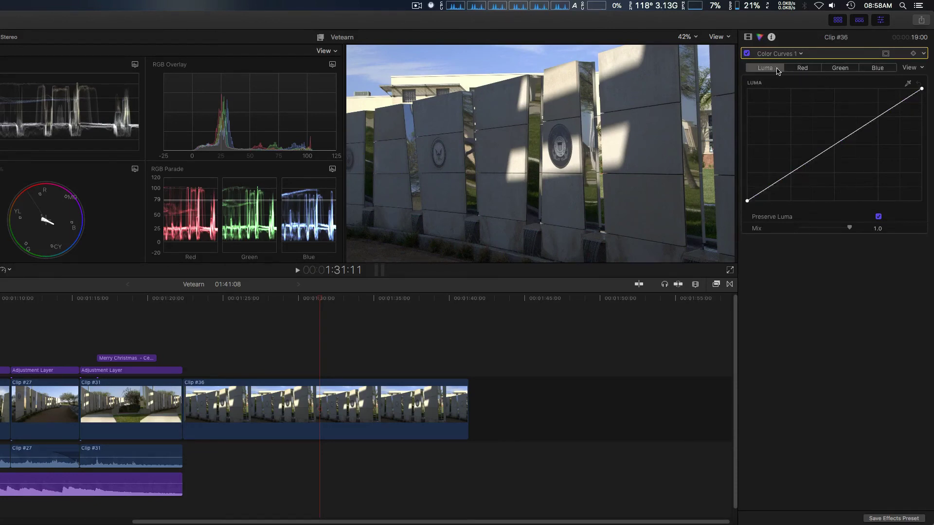
click(925, 54)
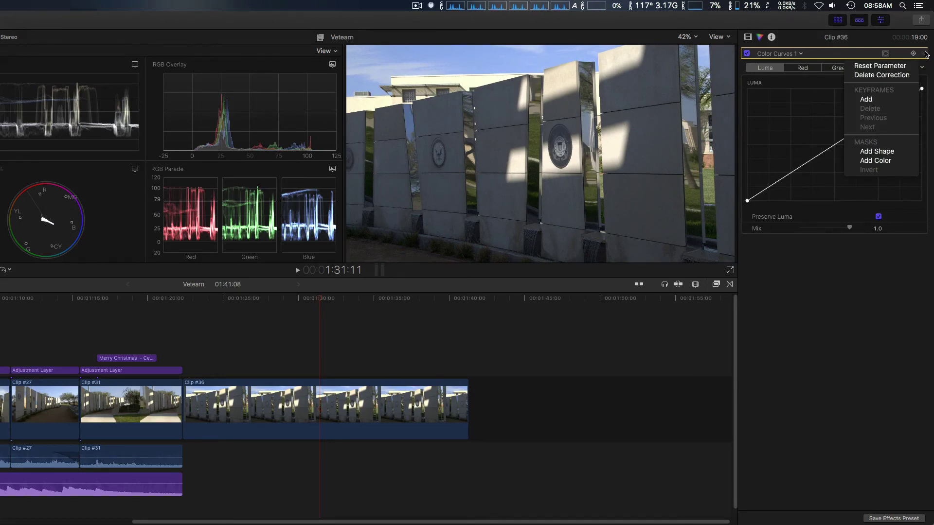
click(926, 54)
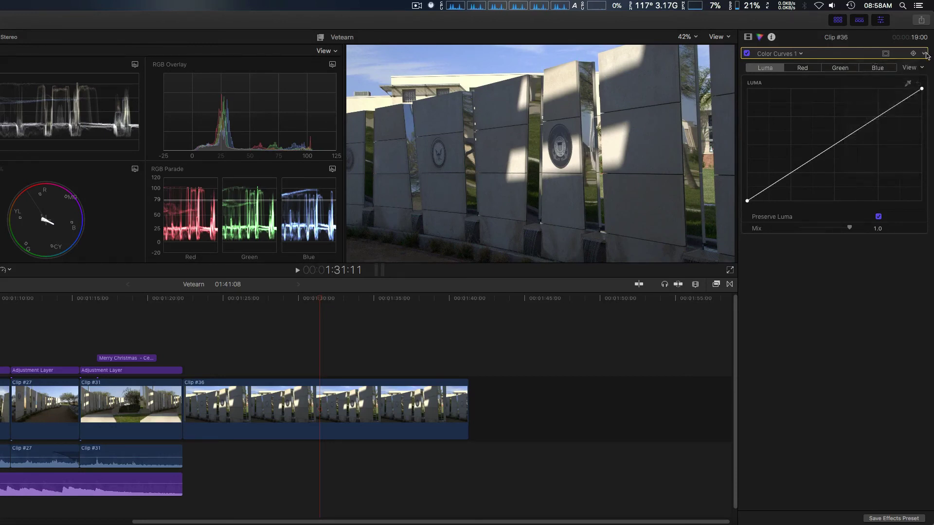
click(748, 37)
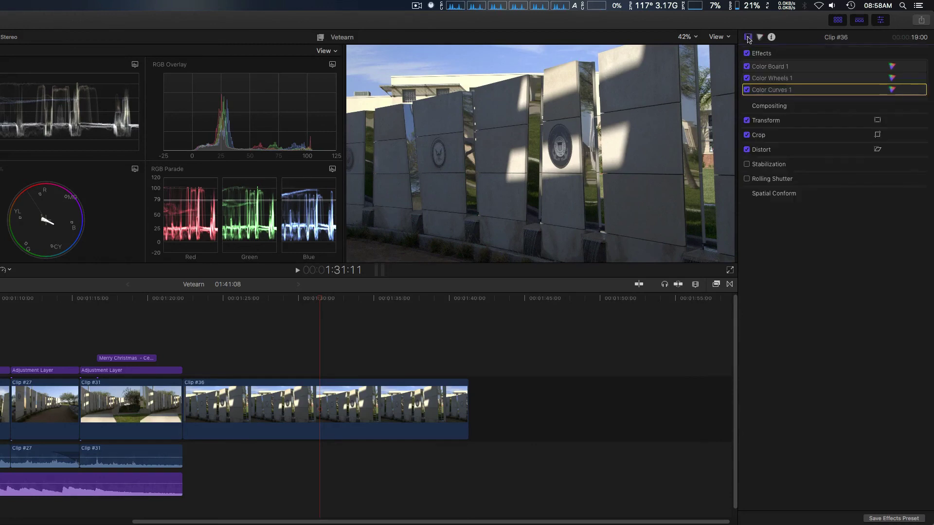
click(921, 20)
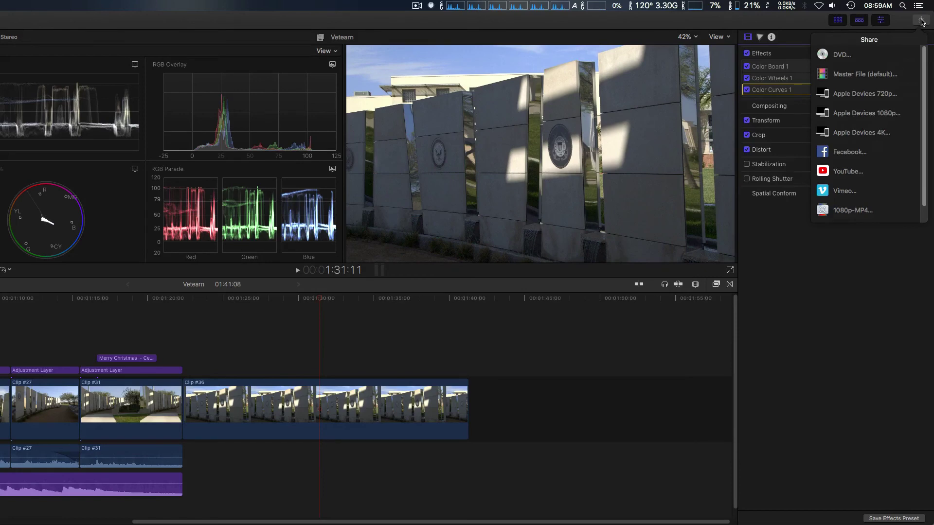
click(886, 74)
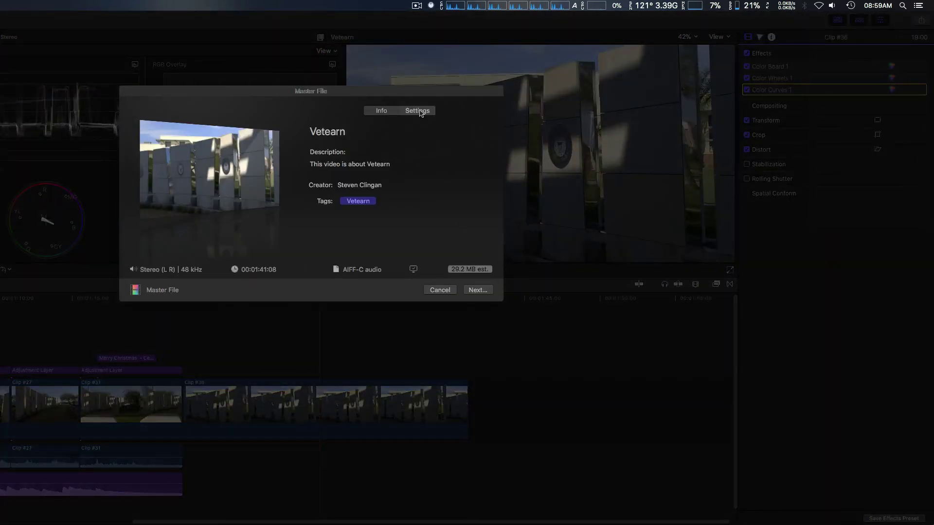
click(420, 112)
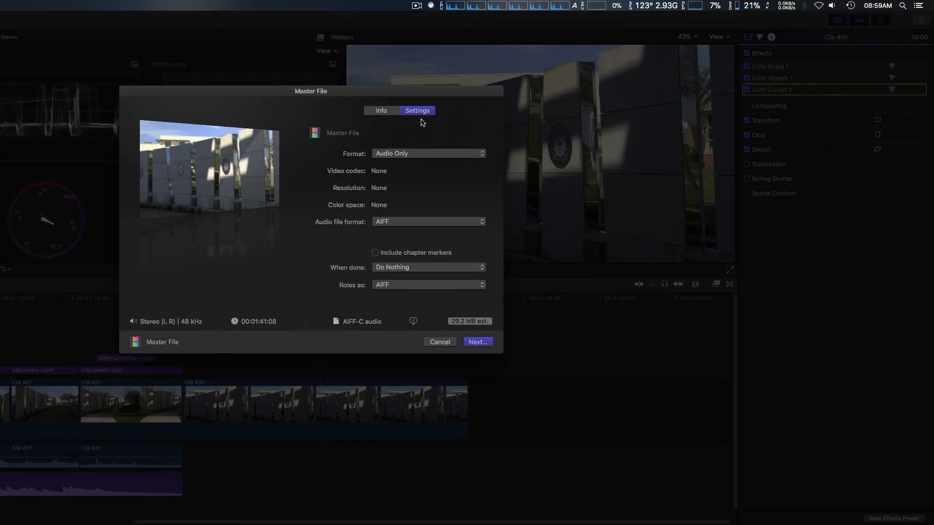
click(428, 154)
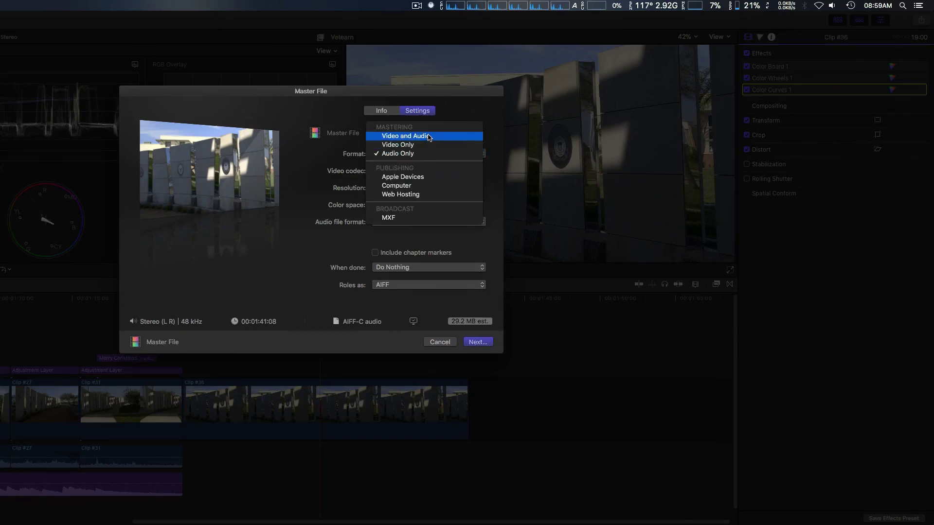
click(429, 136)
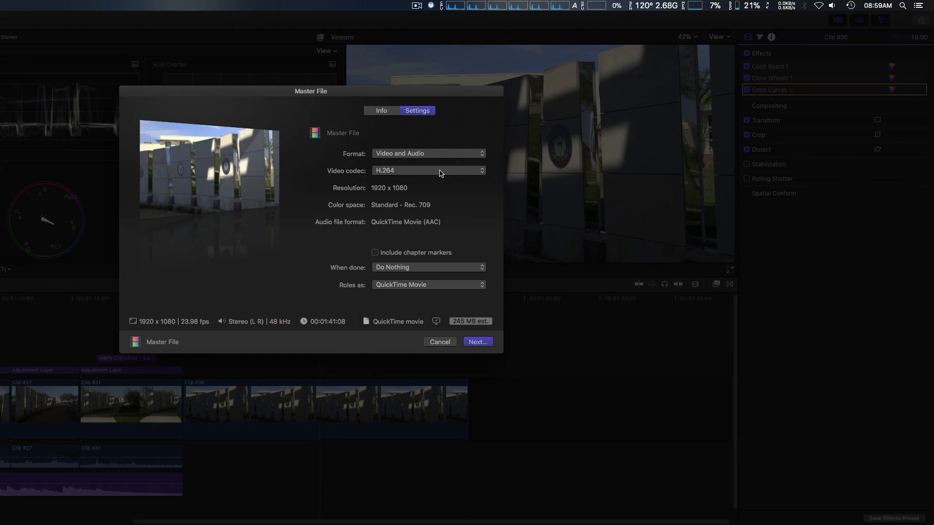
click(450, 171)
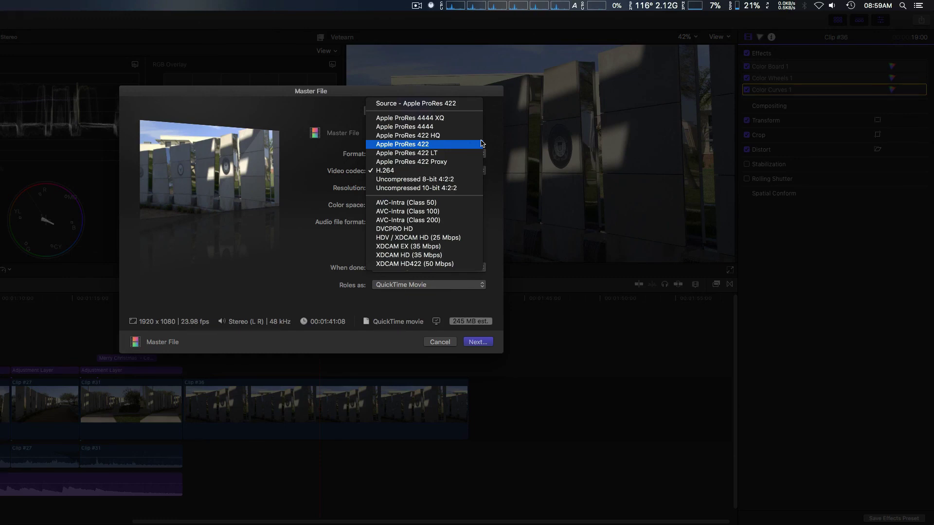
click(402, 346)
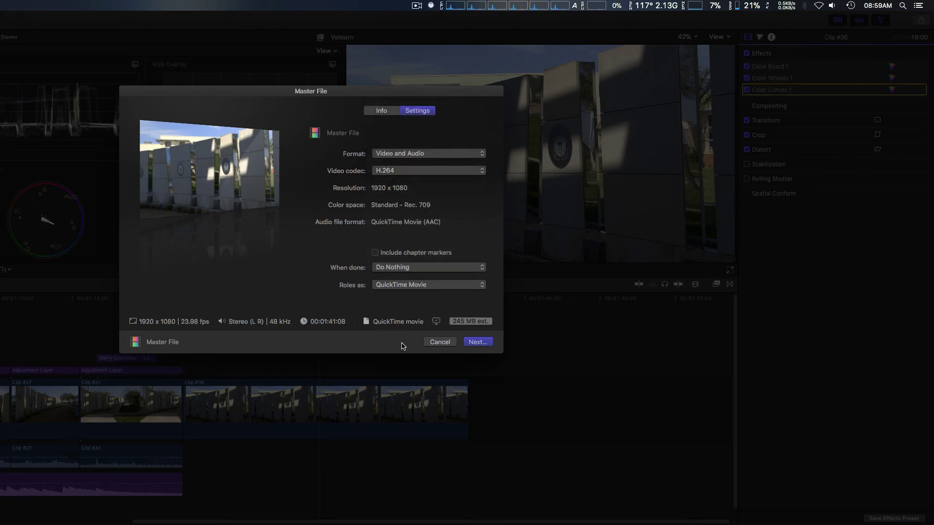
click(439, 343)
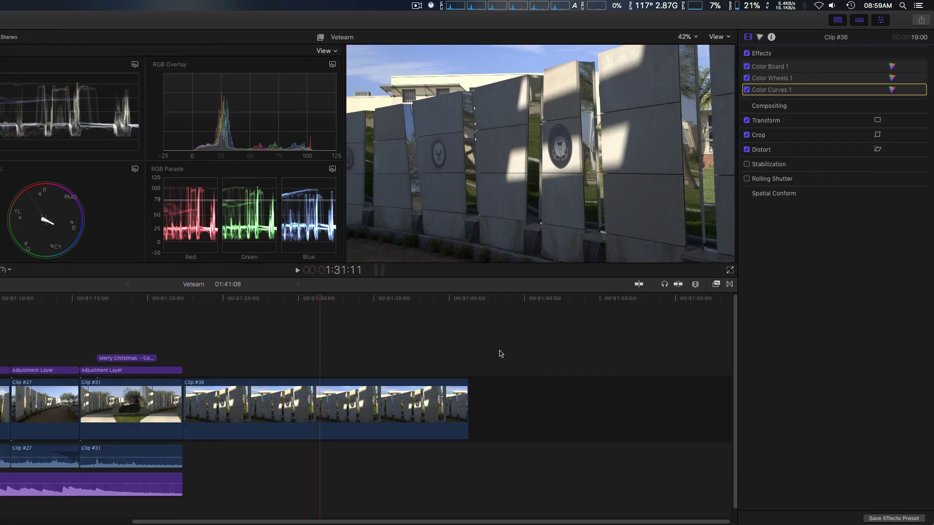